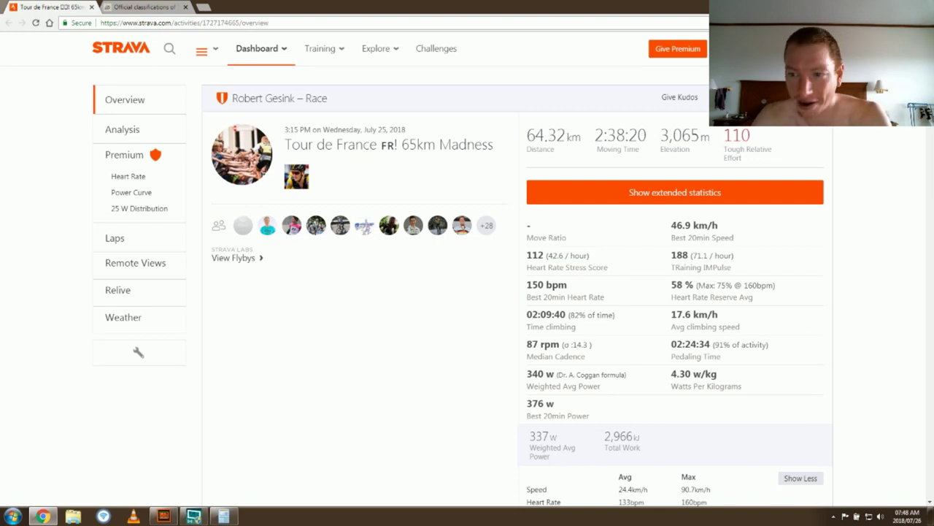
- Scroll the overview down to the extended statistics showing 340 W weighted power and 4.30 W/kg
scroll(462, 268, down, 1)
- Review the activity's statistics table, then bring Calculator back over the Strava page
scroll(462, 268, down, 1)
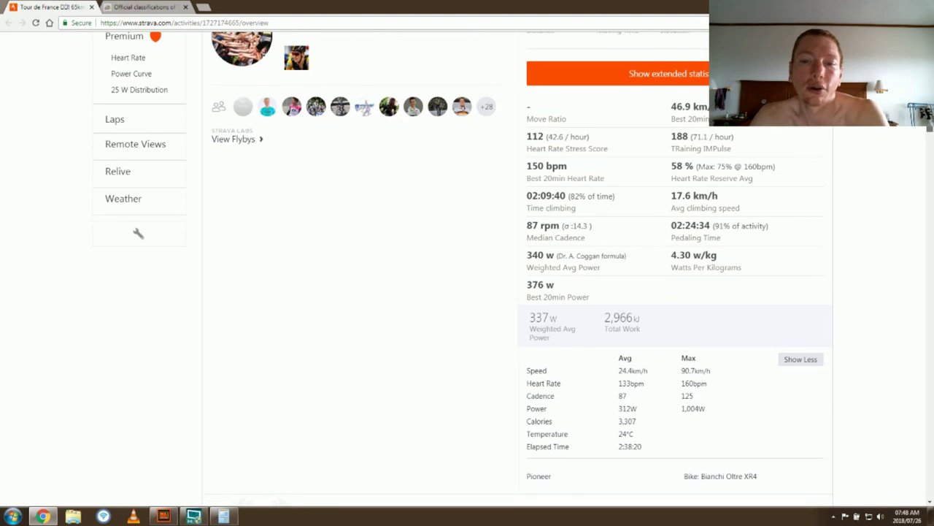
scroll(595, 76, down, 2)
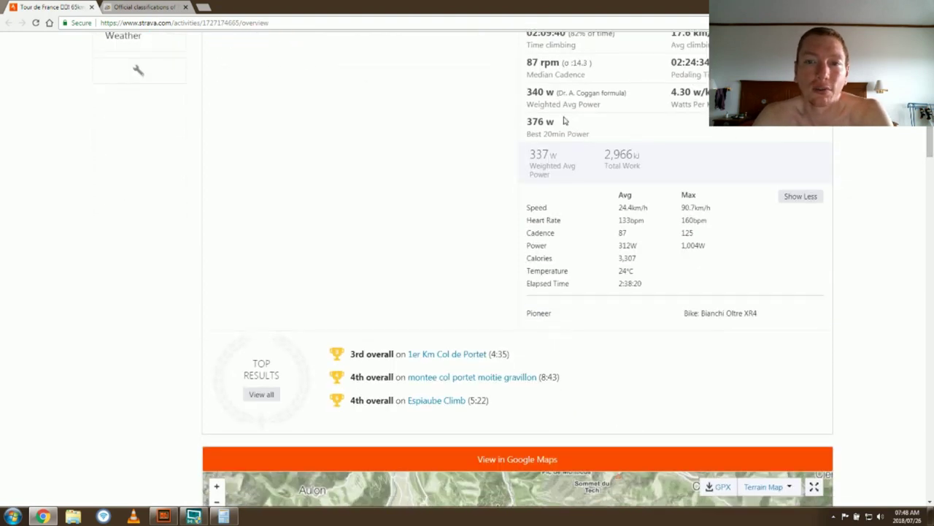
scroll(591, 120, up, 3)
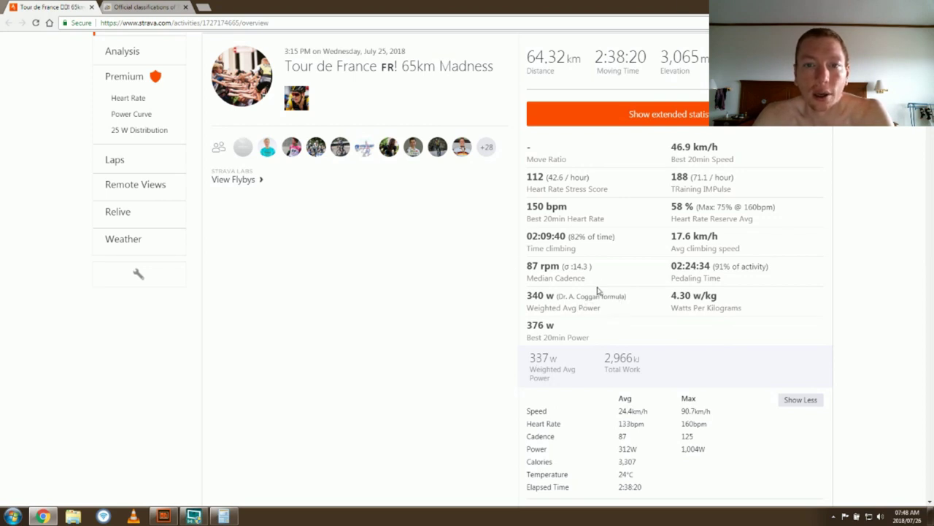
scroll(467, 270, down, 2)
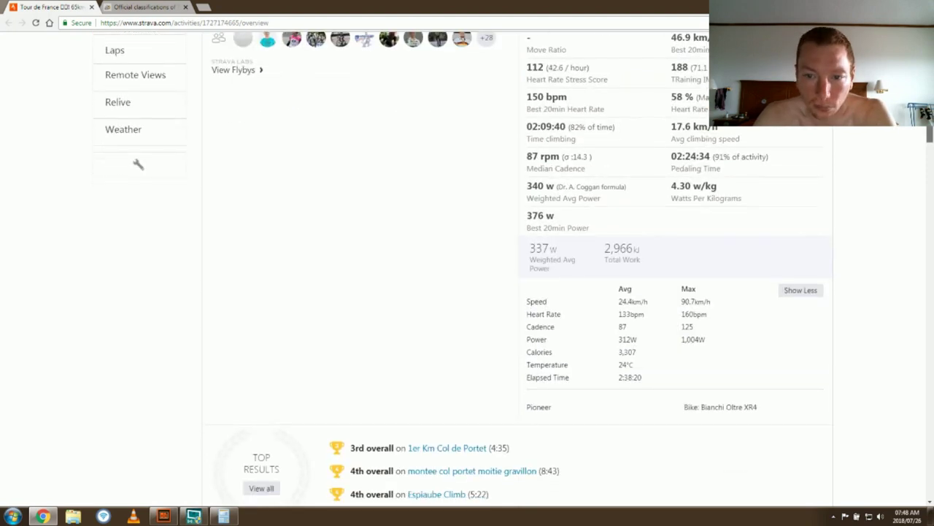
scroll(467, 270, up, 1)
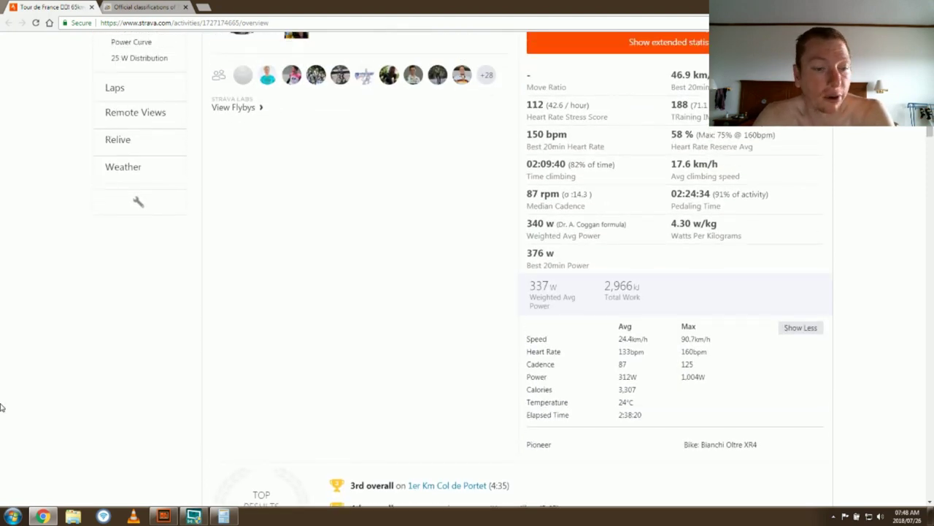
click(216, 516)
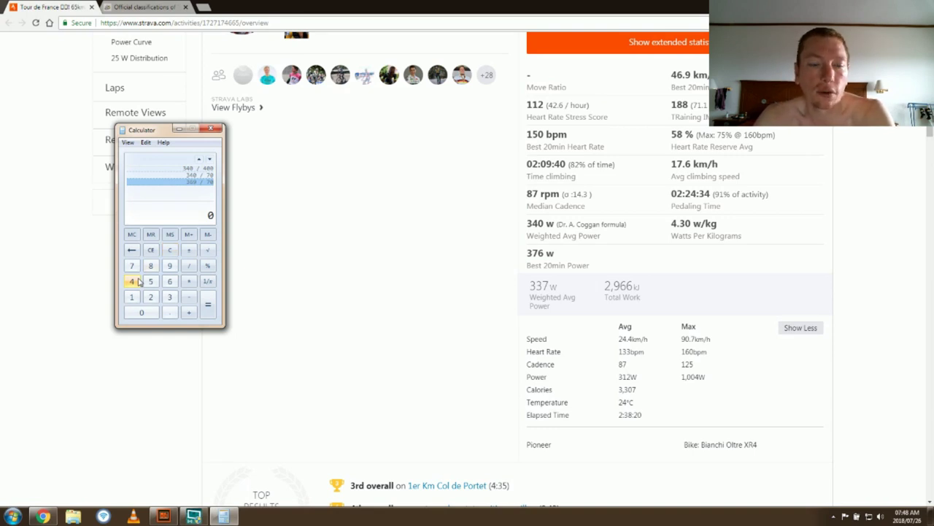
- Divide 340 by 400 in Calculator, giving 0.85
click(169, 296)
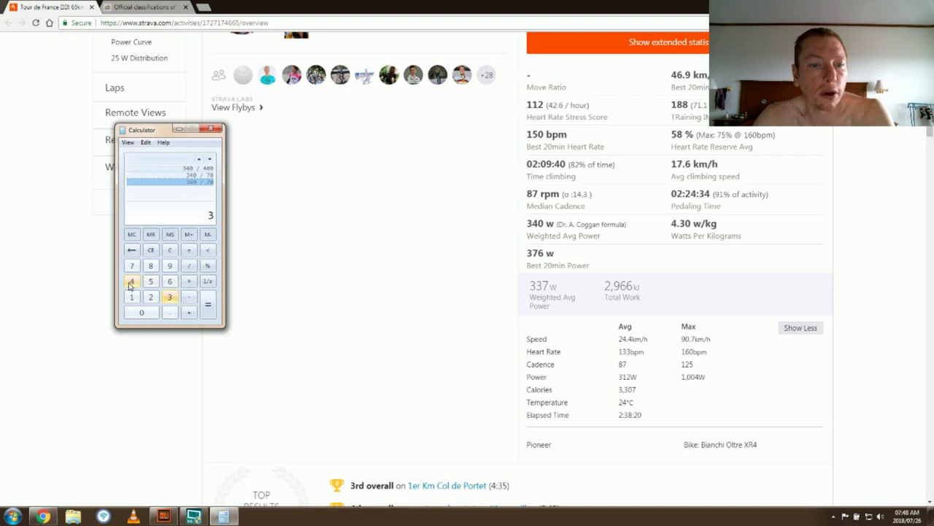
click(132, 281)
click(137, 312)
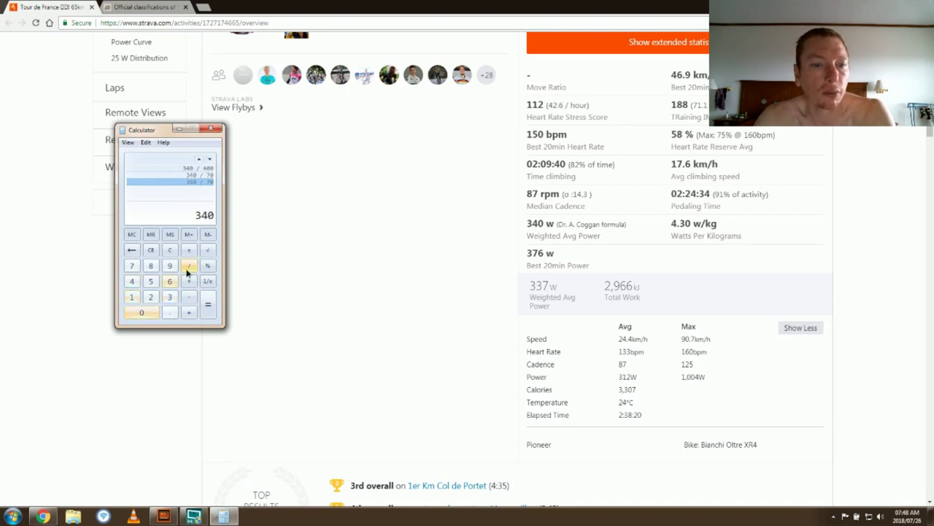
click(189, 265)
click(131, 281)
click(138, 312)
click(139, 313)
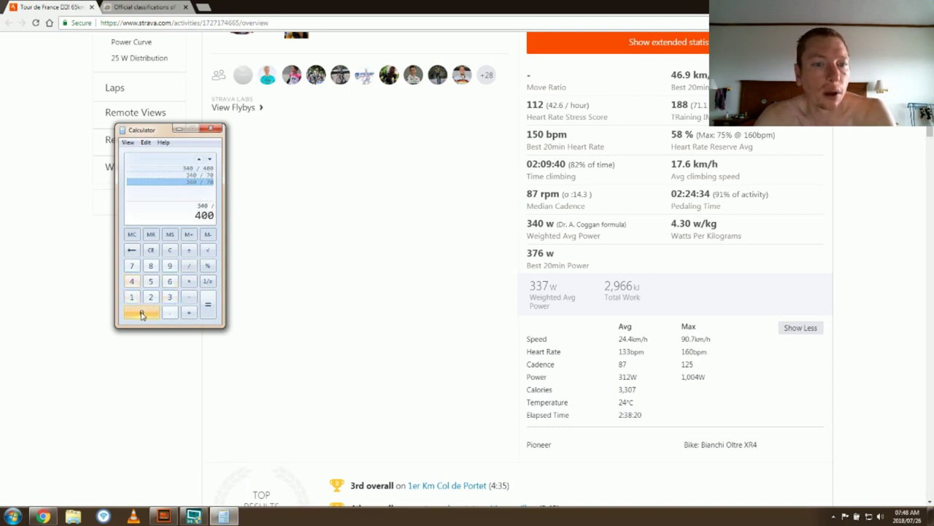
click(208, 305)
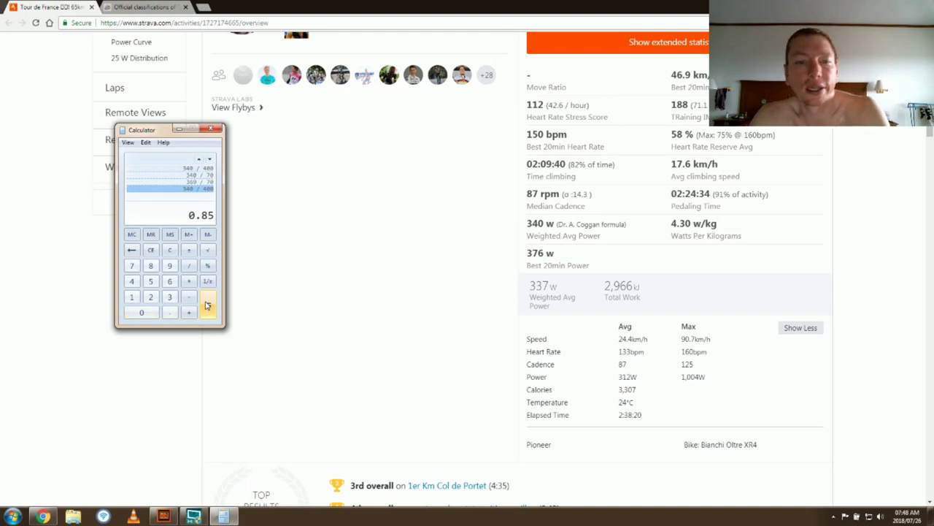
click(818, 110)
scroll(818, 109, up, 1)
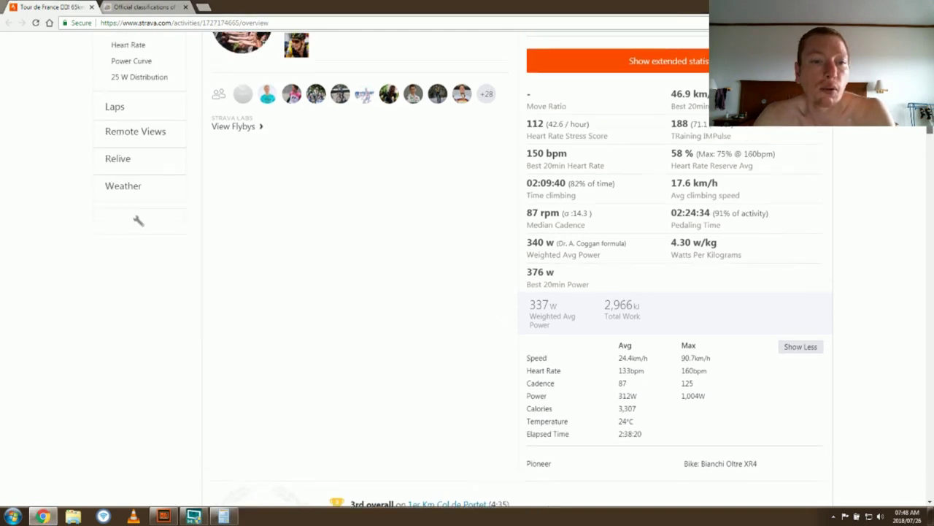
scroll(818, 110, up, 3)
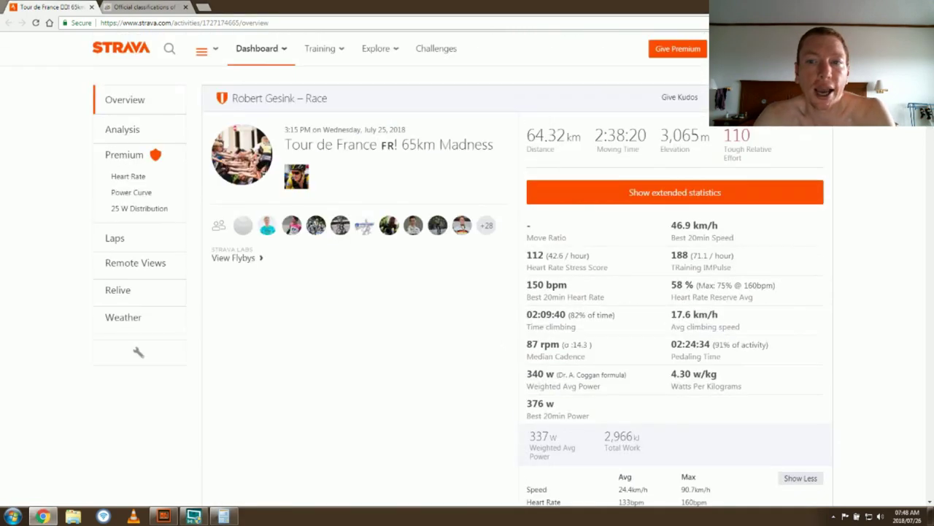
click(232, 515)
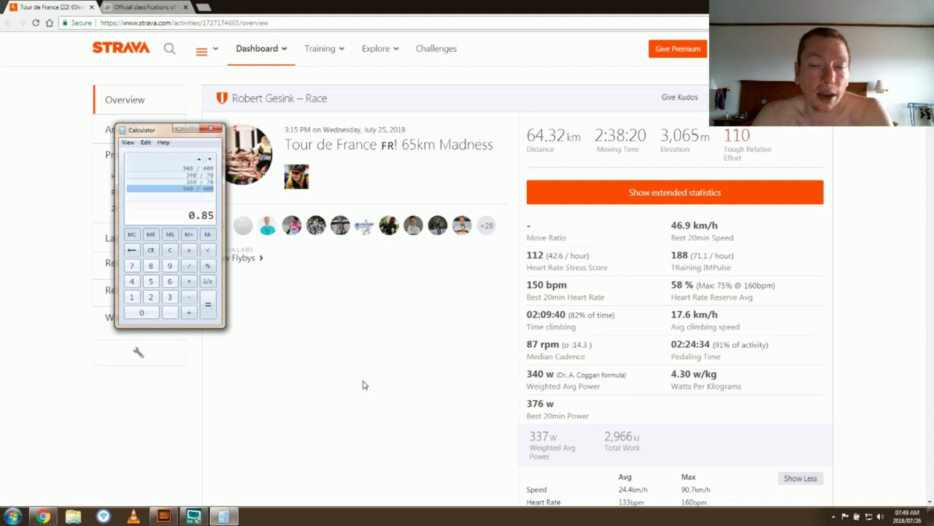
key(alt+Tab)
scroll(548, 369, down, 1)
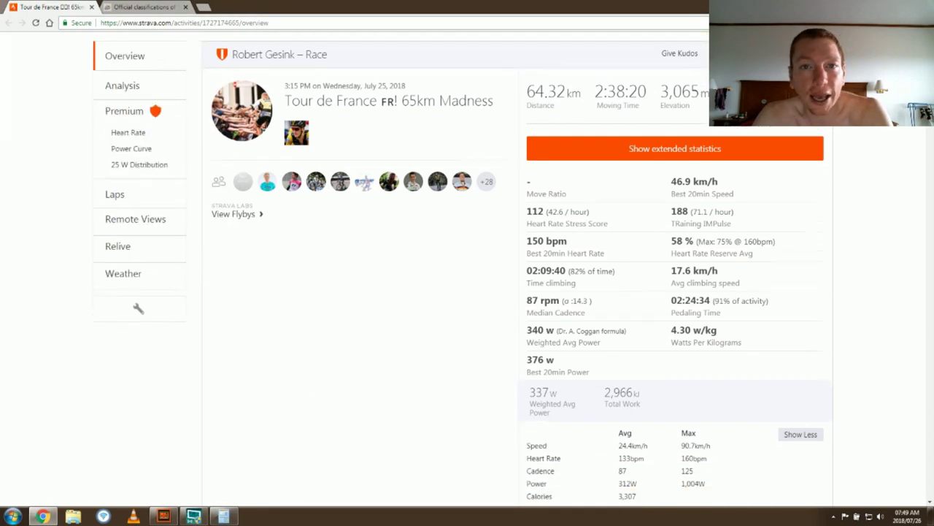
click(224, 516)
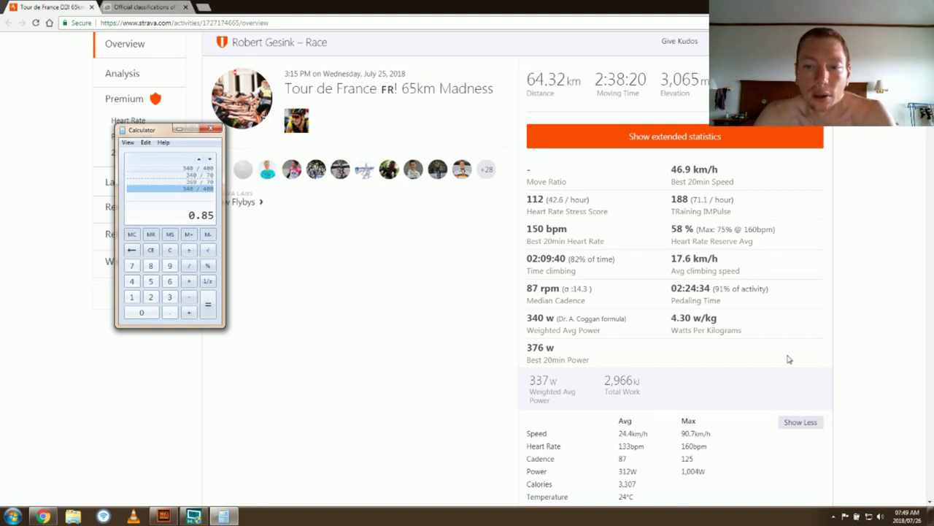
click(893, 165)
scroll(892, 165, down, 1)
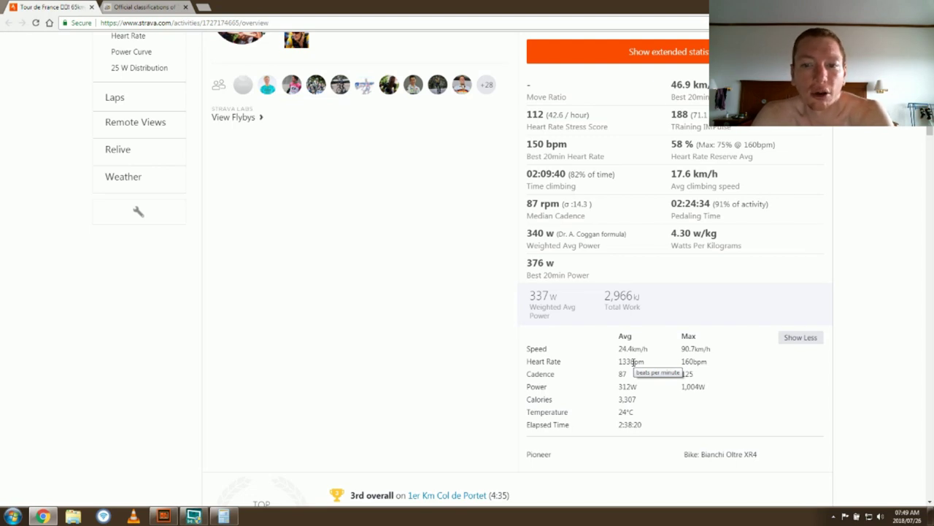
click(224, 516)
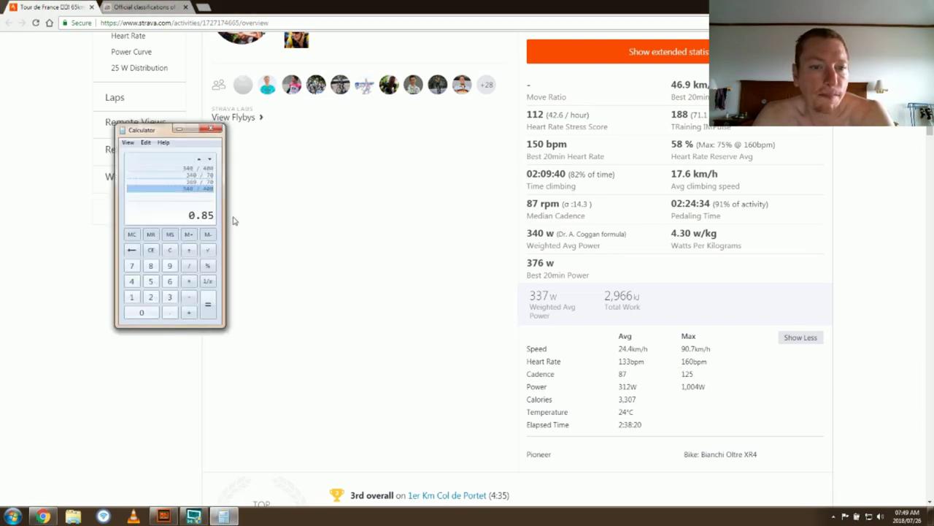
- Clear Calculator and divide the 133 bpm average heart rate by 190, giving 0.7
click(170, 249)
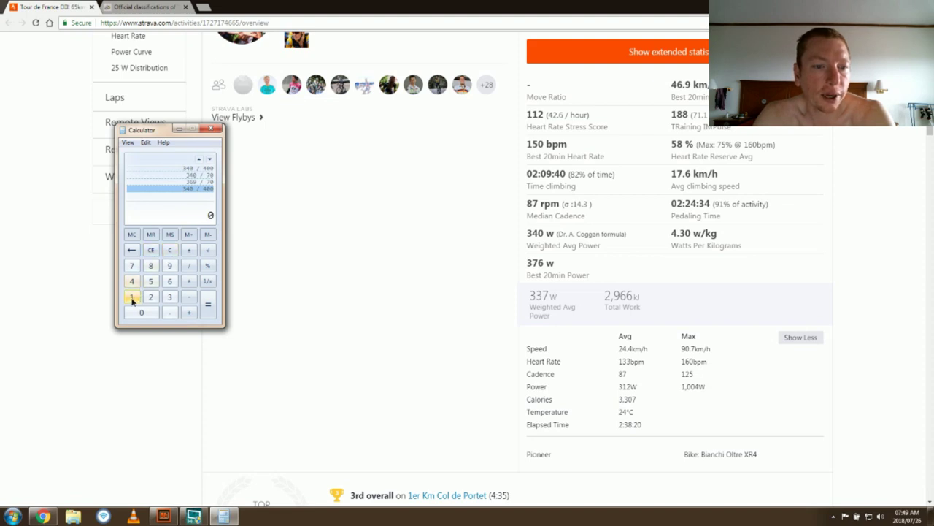
click(132, 297)
click(170, 297)
click(167, 297)
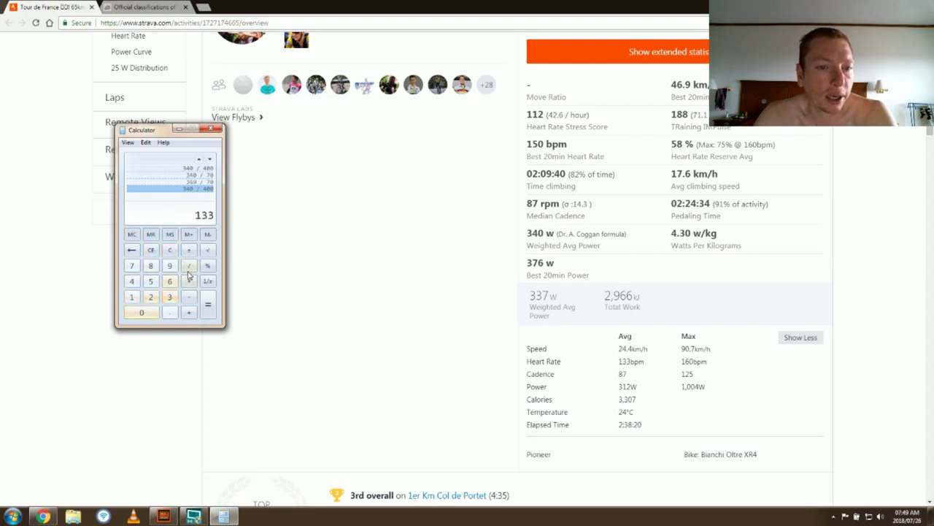
click(189, 266)
click(131, 296)
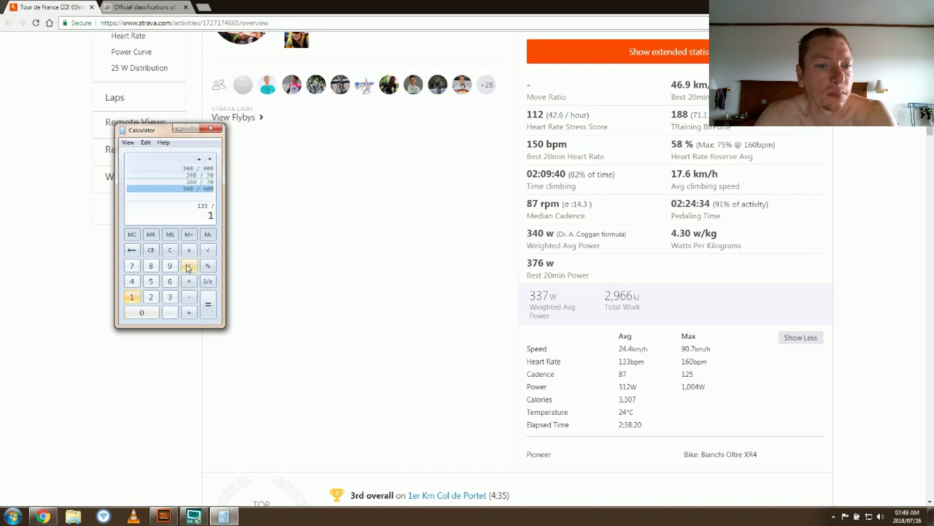
click(170, 266)
click(143, 313)
click(208, 306)
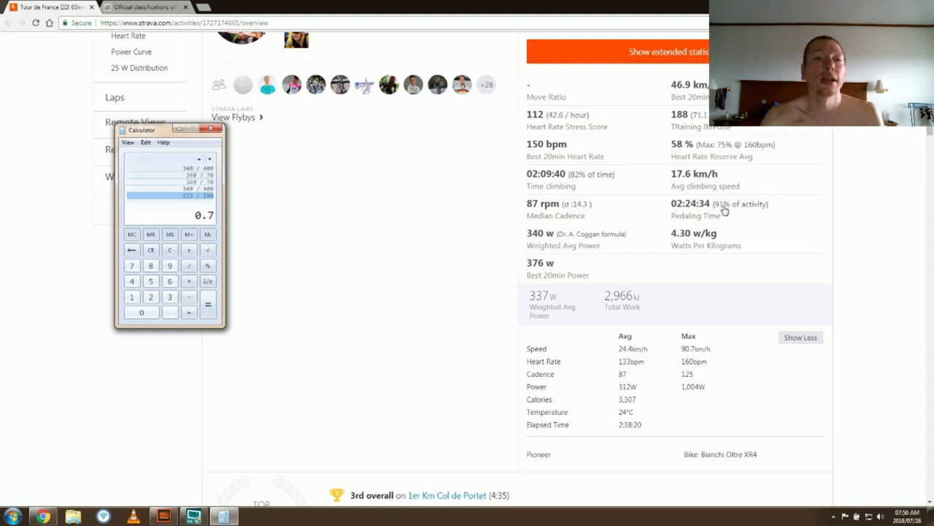
- Return to the Strava activity and open its Analysis charts
click(725, 210)
scroll(725, 210, up, 1)
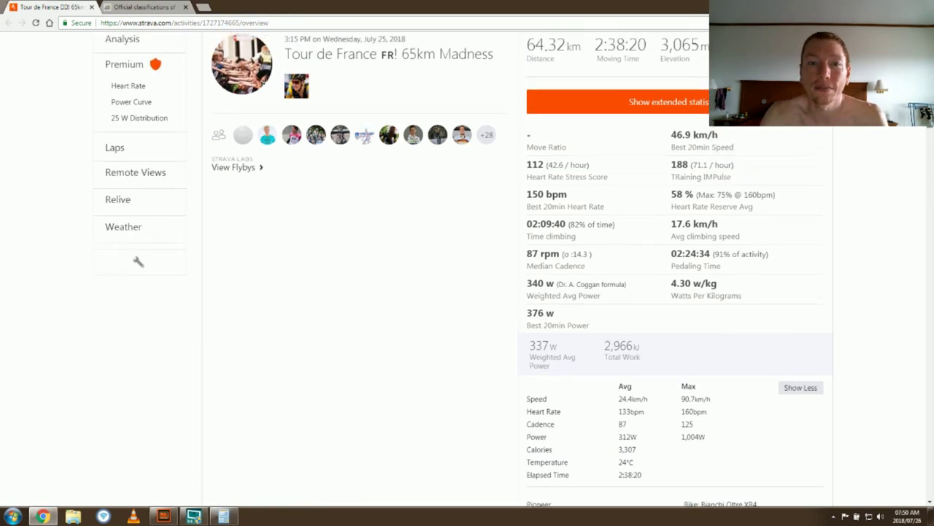
scroll(352, 141, up, 2)
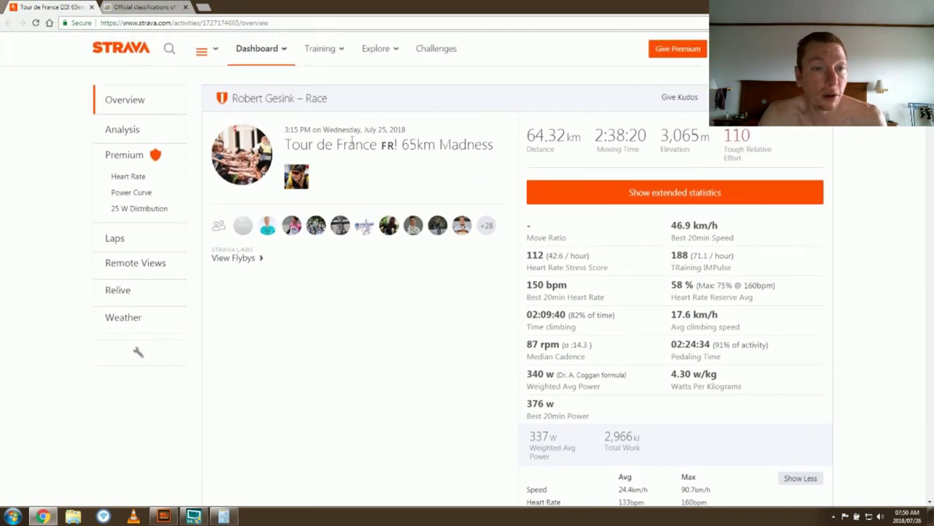
click(118, 128)
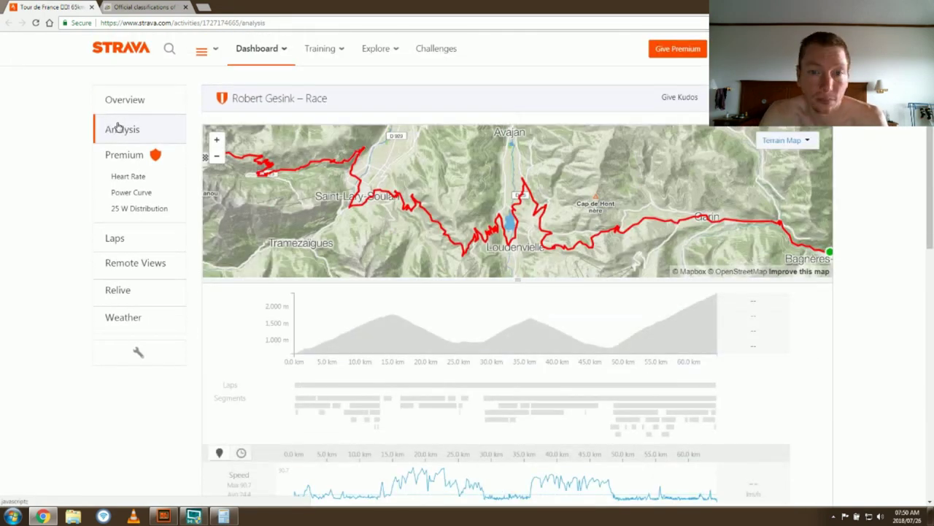
- Zoom the charts into the first climb, about 3–14 km, averaging 369 W
scroll(845, 144, down, 3)
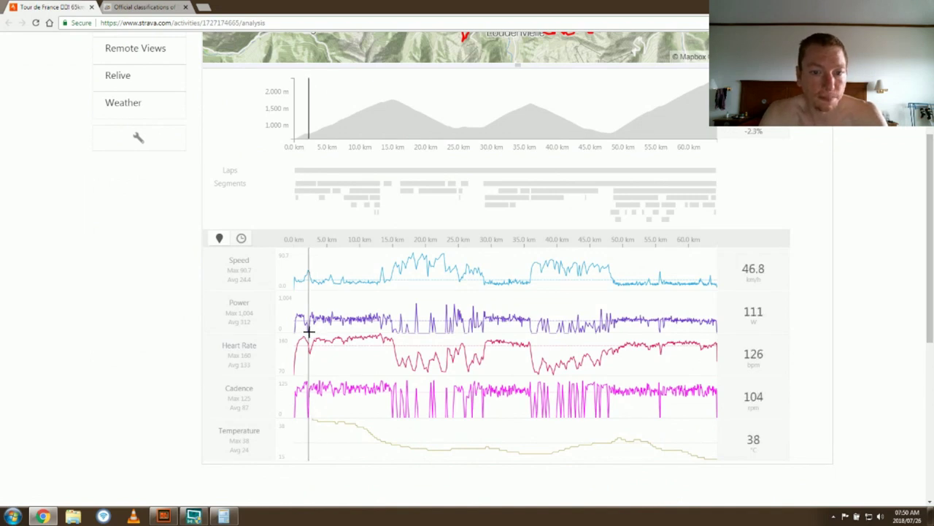
drag(309, 332, 380, 331)
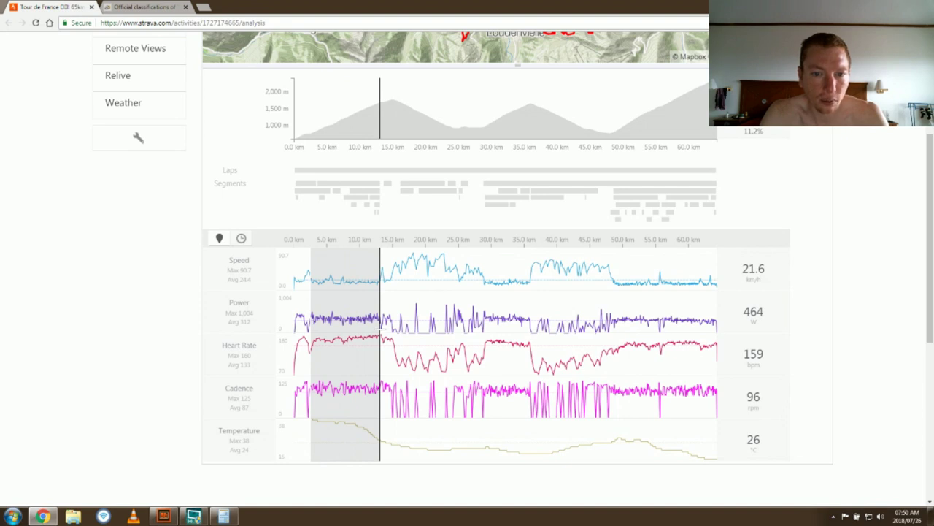
click(379, 330)
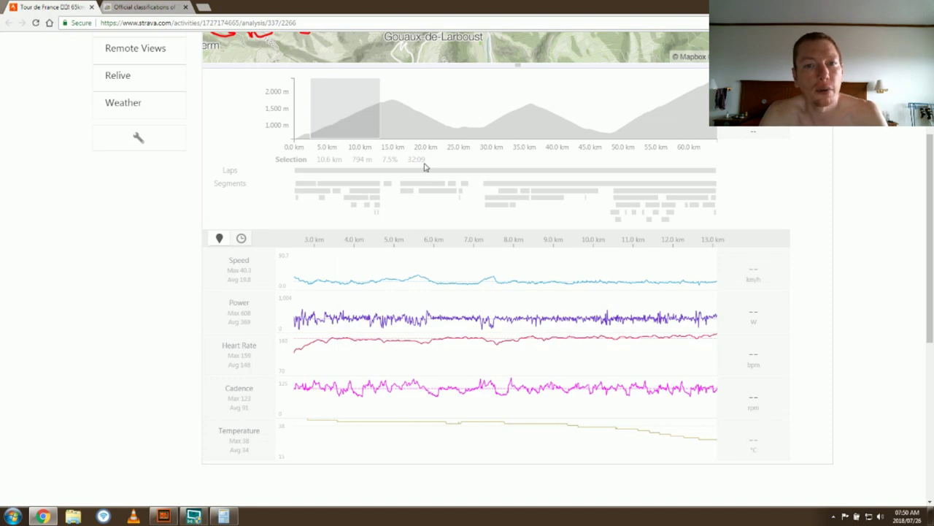
click(226, 516)
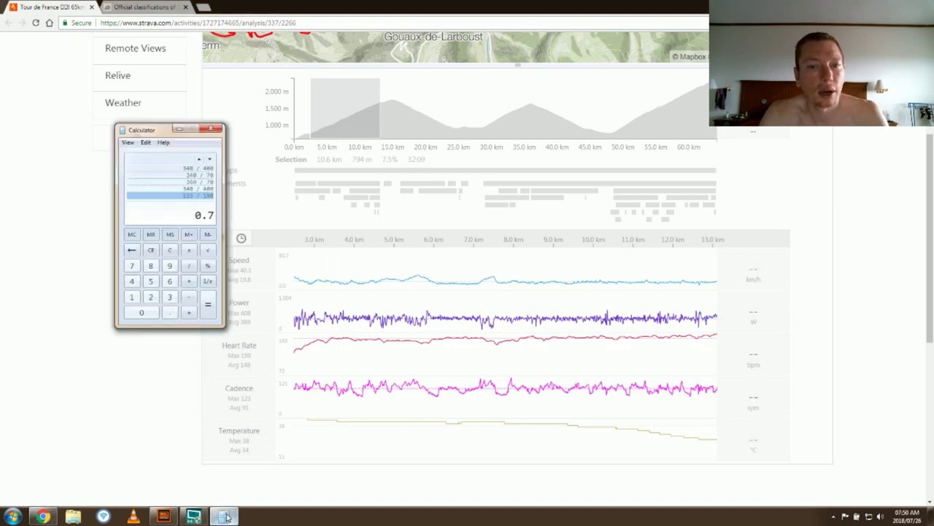
- Clear Calculator and compute 369 / 70 = 5.271428571428571 W/kg for the first climb
click(170, 252)
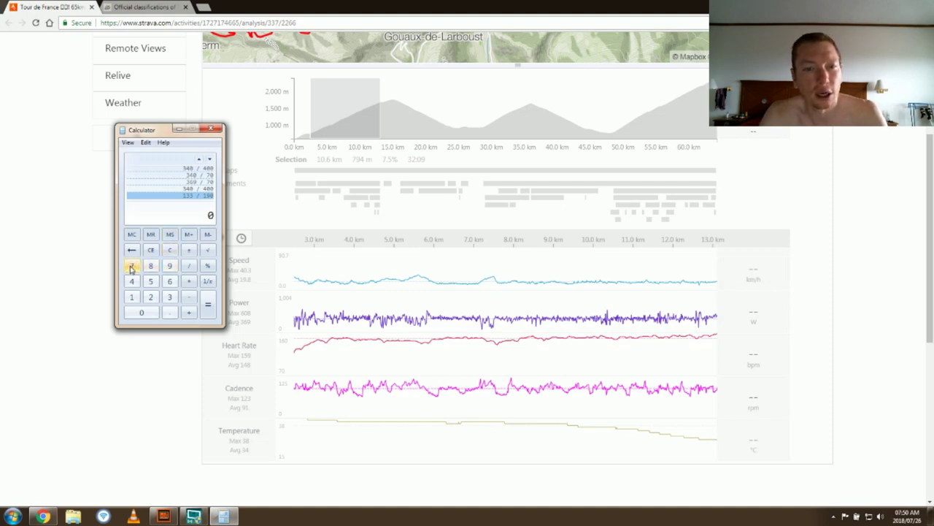
click(170, 297)
click(171, 282)
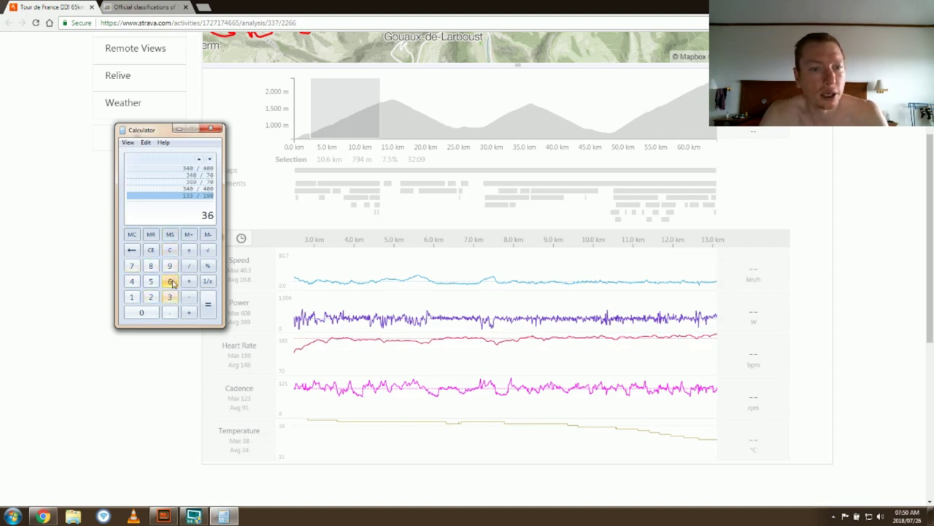
click(170, 265)
click(188, 265)
click(132, 266)
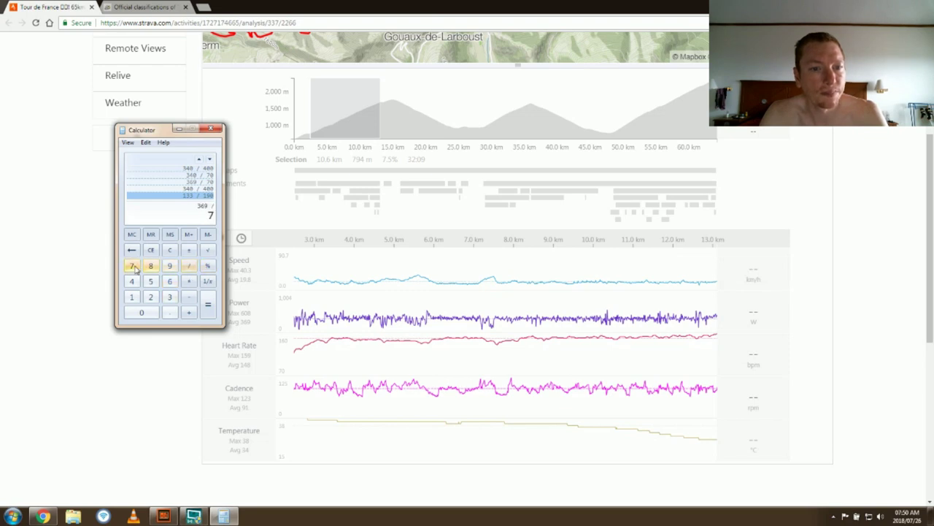
click(142, 313)
click(208, 304)
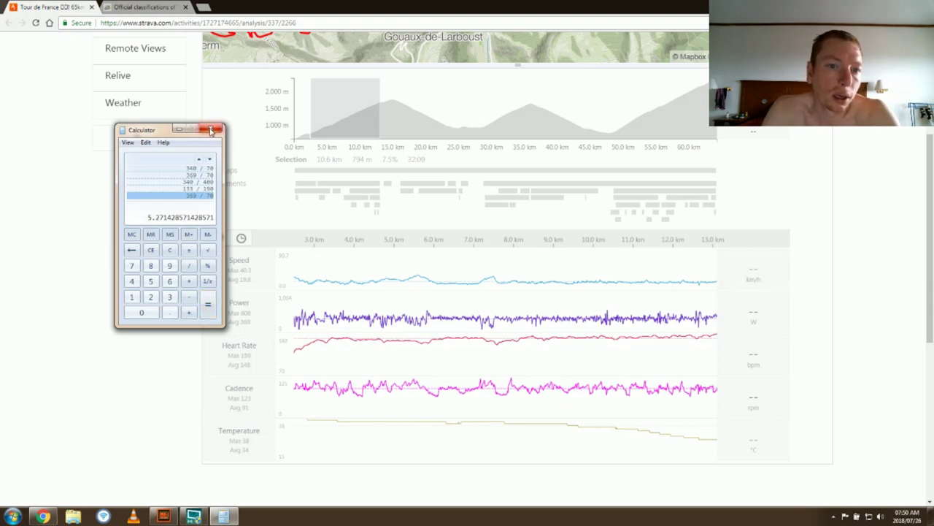
- Inspect the second climb by selecting about 29–36 km, then reset the charts to the full ride
click(179, 130)
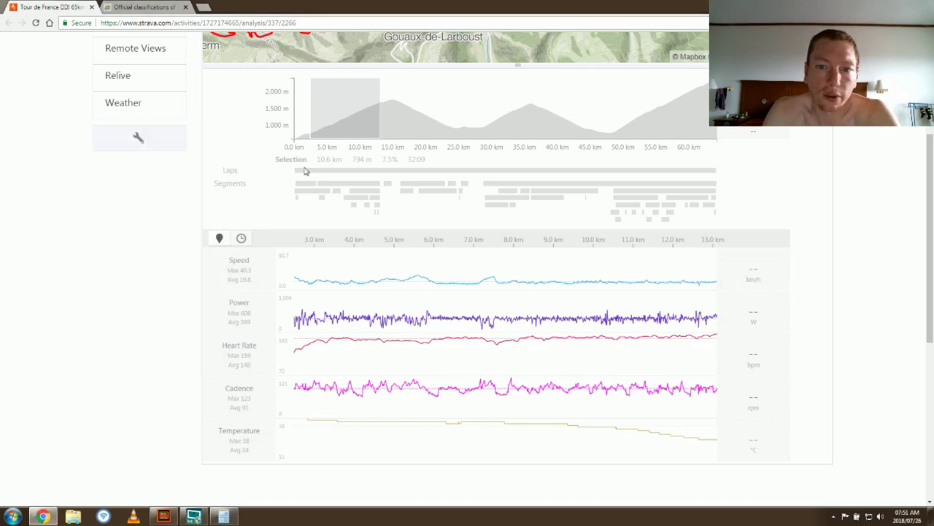
click(450, 379)
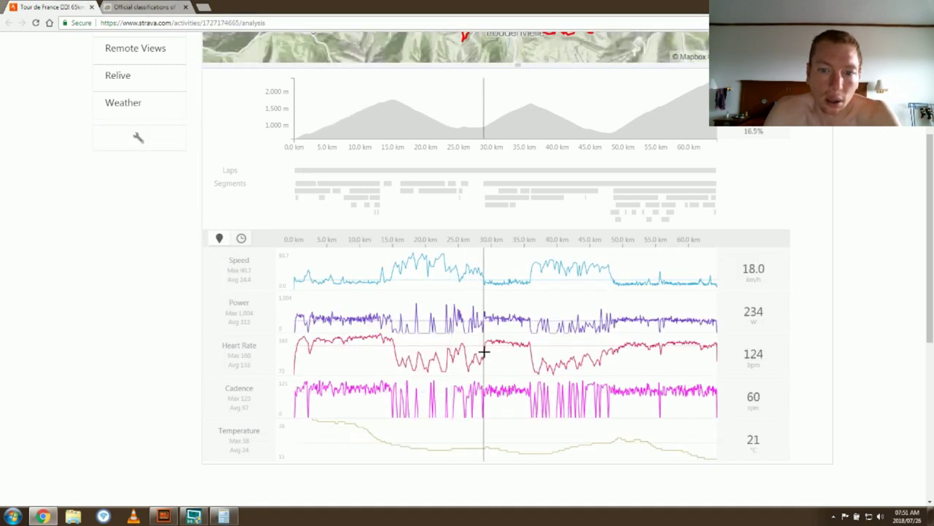
drag(484, 352, 533, 352)
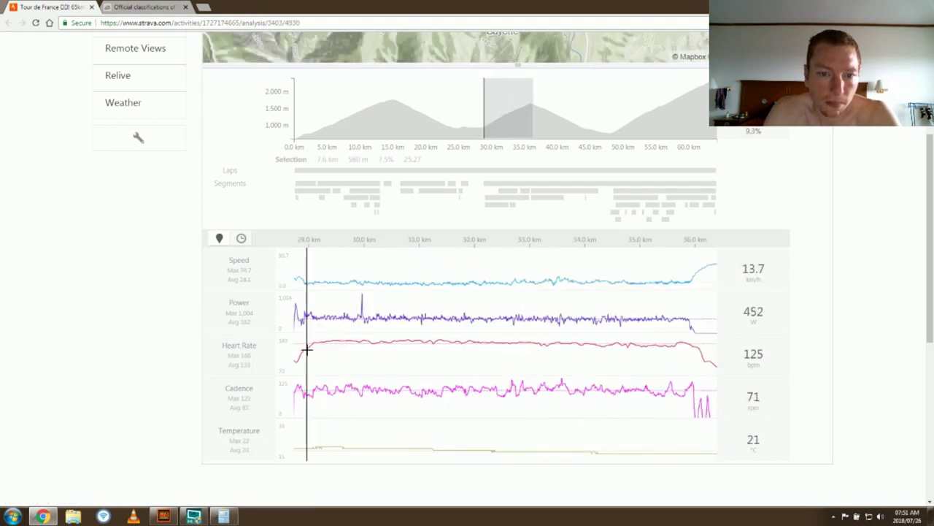
drag(296, 349, 689, 329)
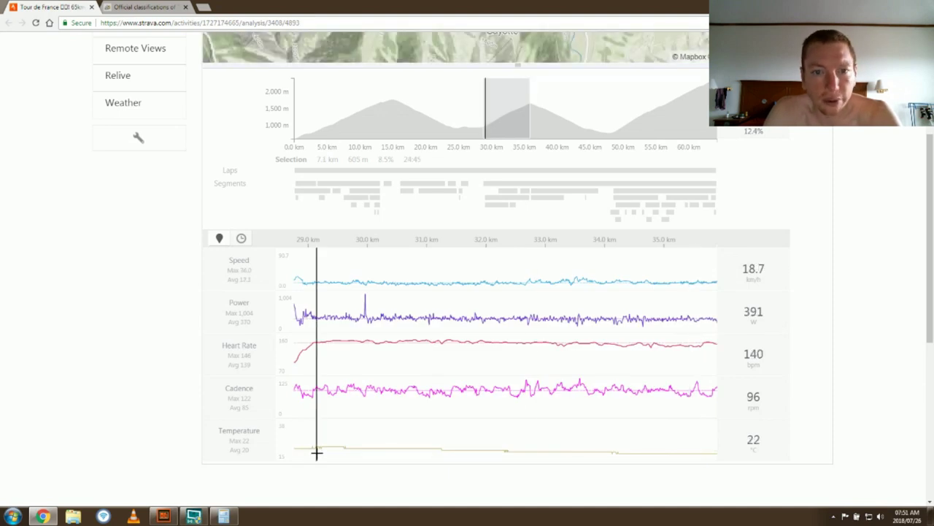
click(224, 516)
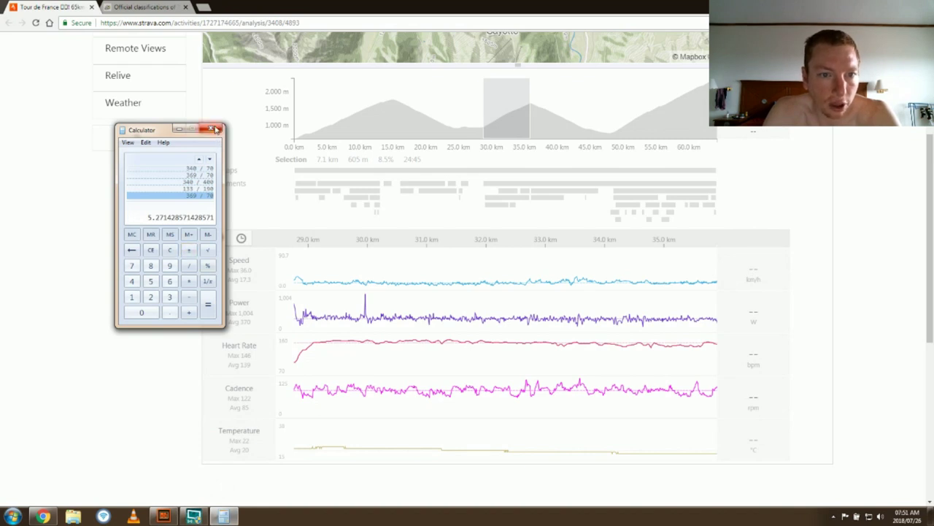
click(181, 130)
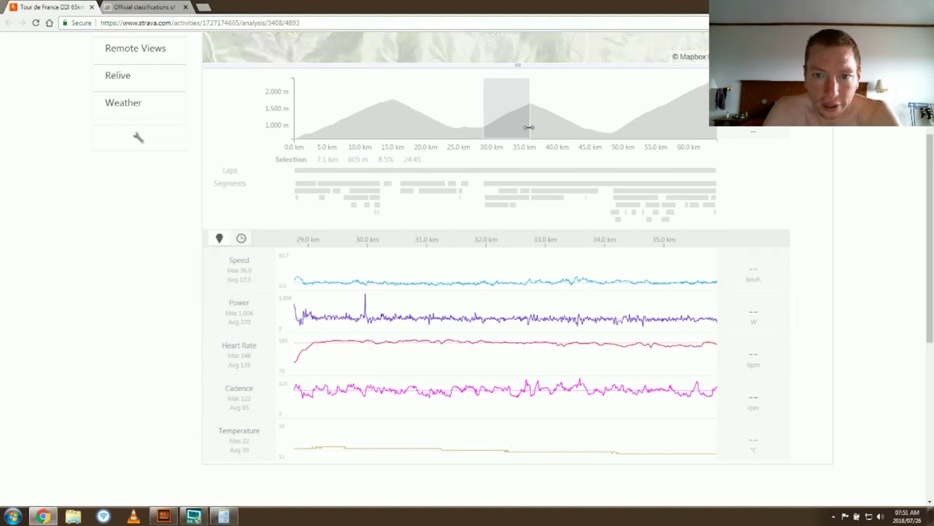
click(482, 334)
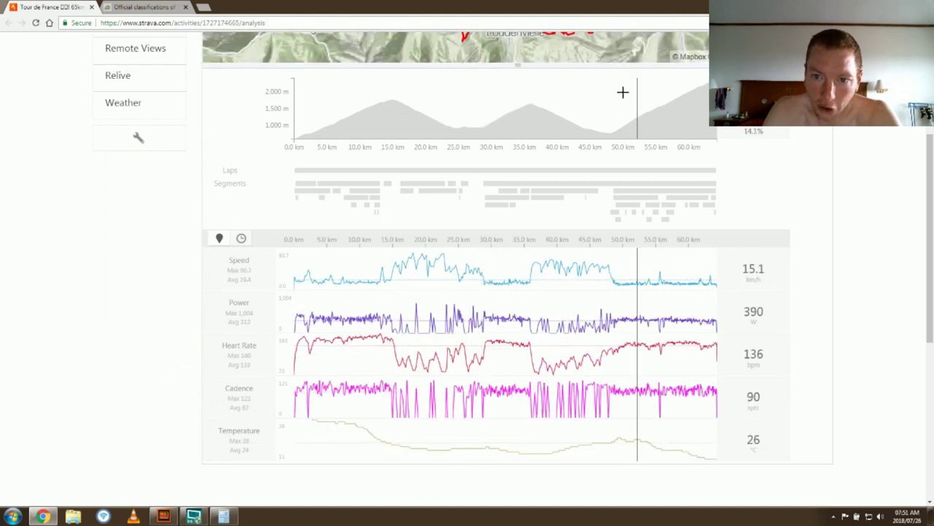
- Select the third climb at about 48–56 km and compute 337 / 70 = 4.814285714285714 W/kg
drag(599, 95, 719, 95)
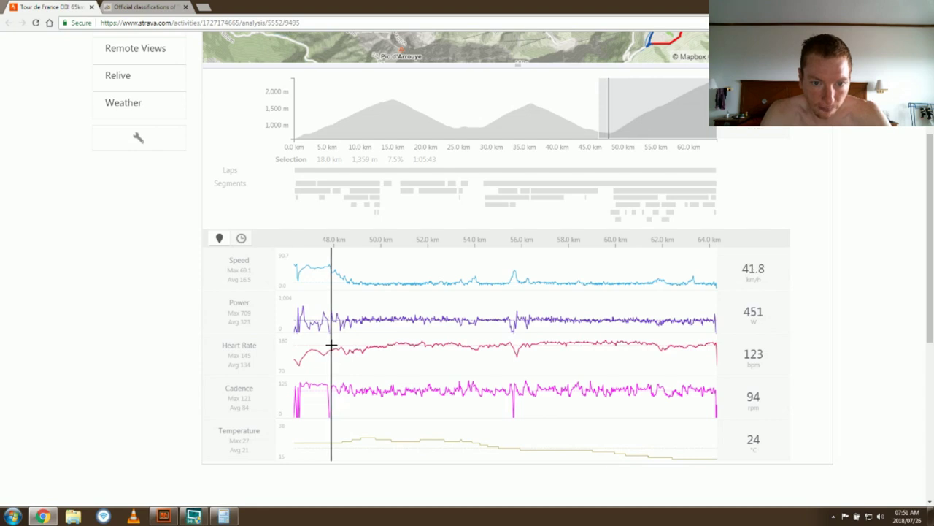
drag(331, 345, 509, 344)
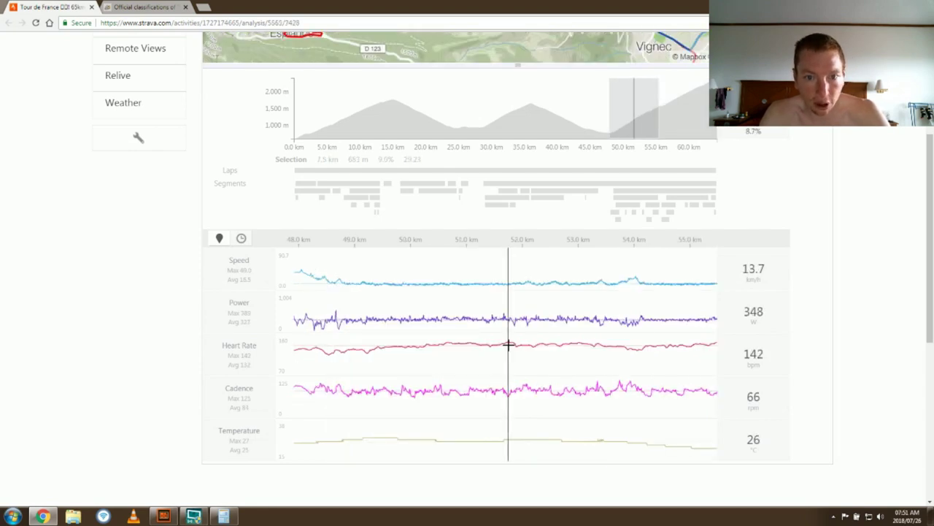
click(223, 516)
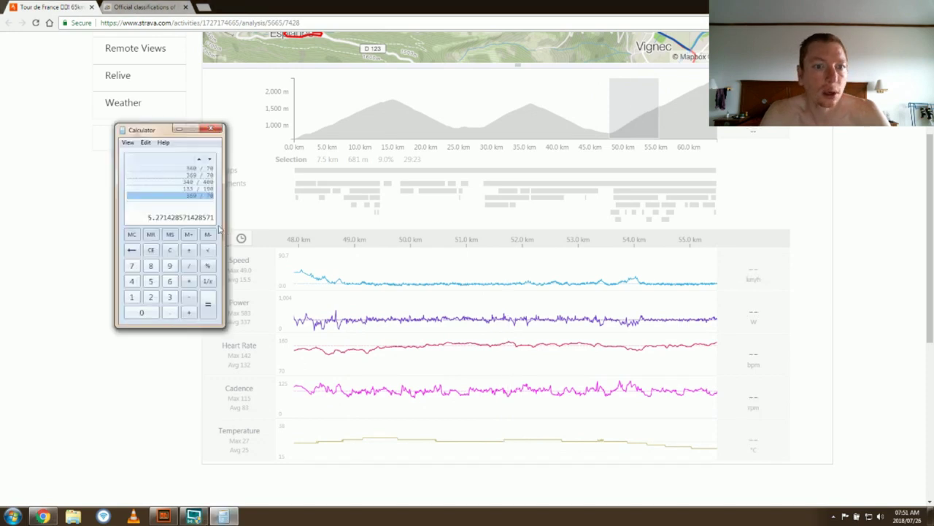
click(171, 250)
double_click(170, 297)
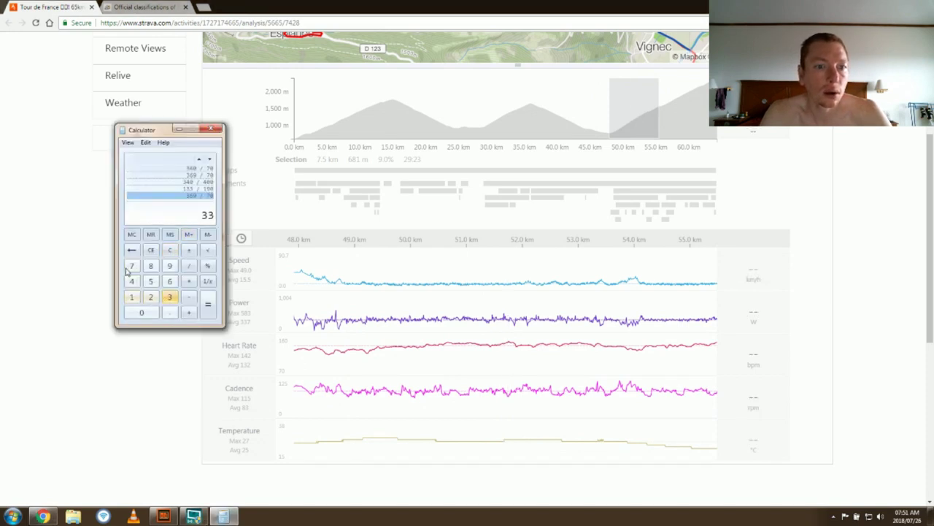
click(130, 267)
click(189, 266)
click(132, 266)
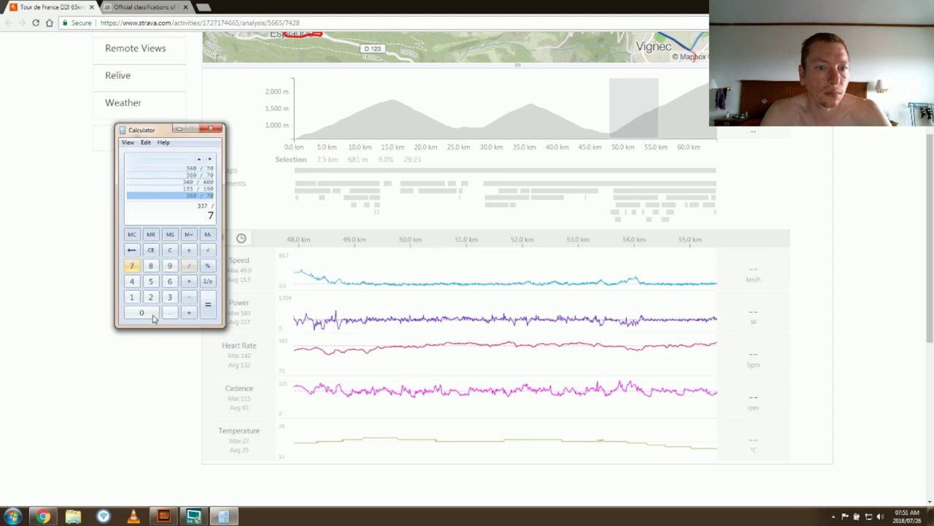
click(141, 312)
click(208, 306)
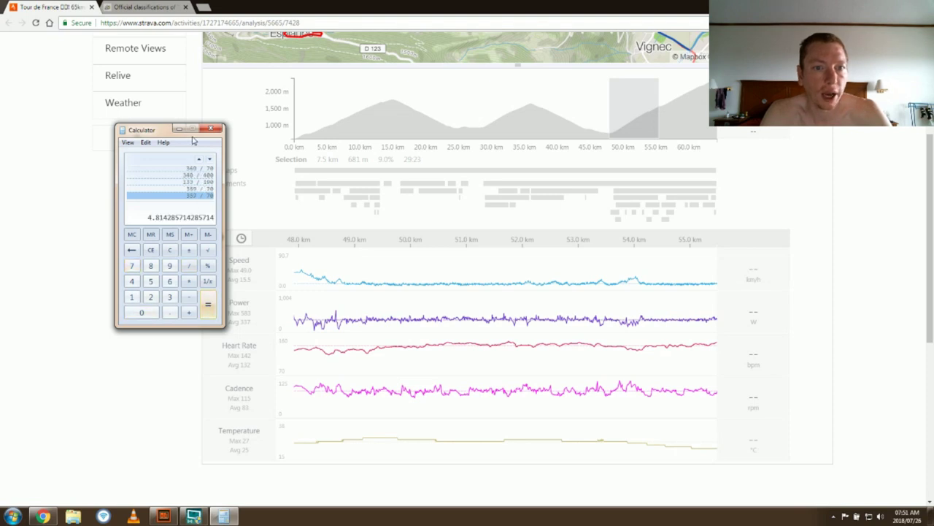
click(178, 129)
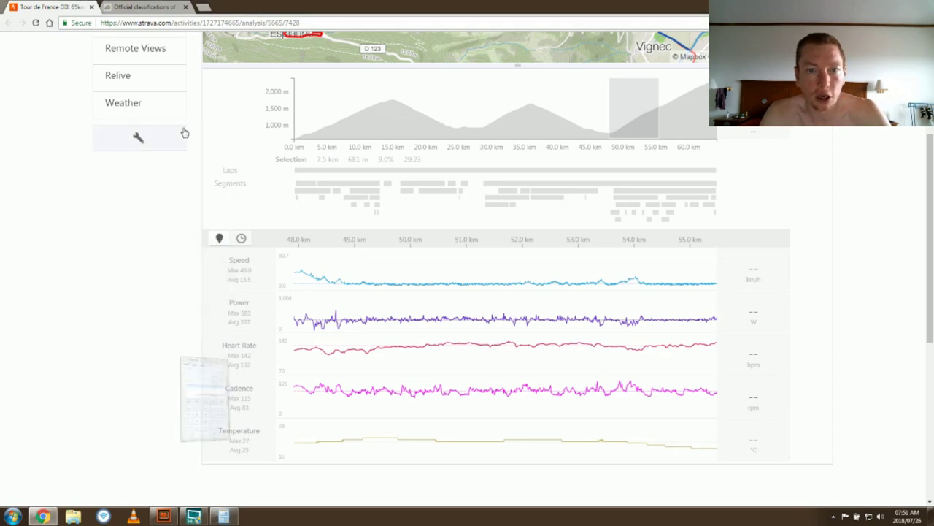
- Reset the charts and zoom into the final climb, about 56–64 km, averaging 322 W
click(553, 327)
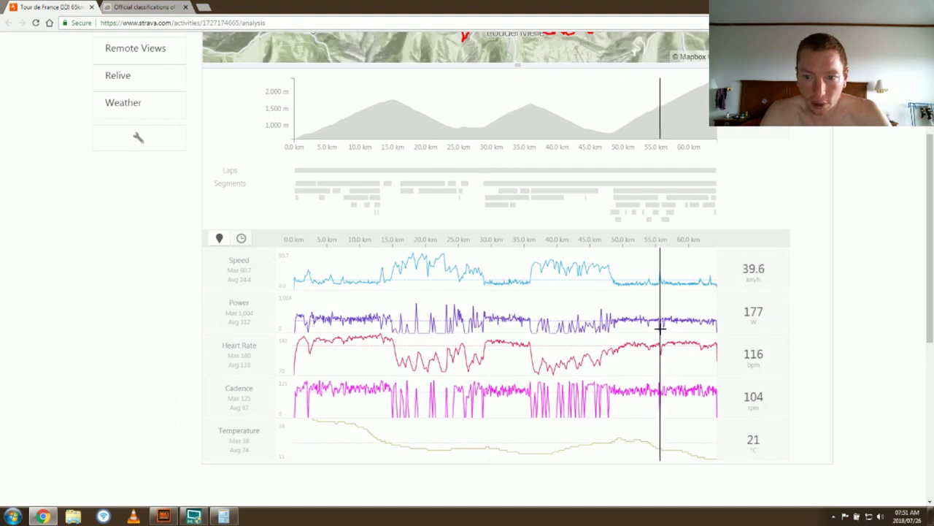
drag(660, 328, 722, 325)
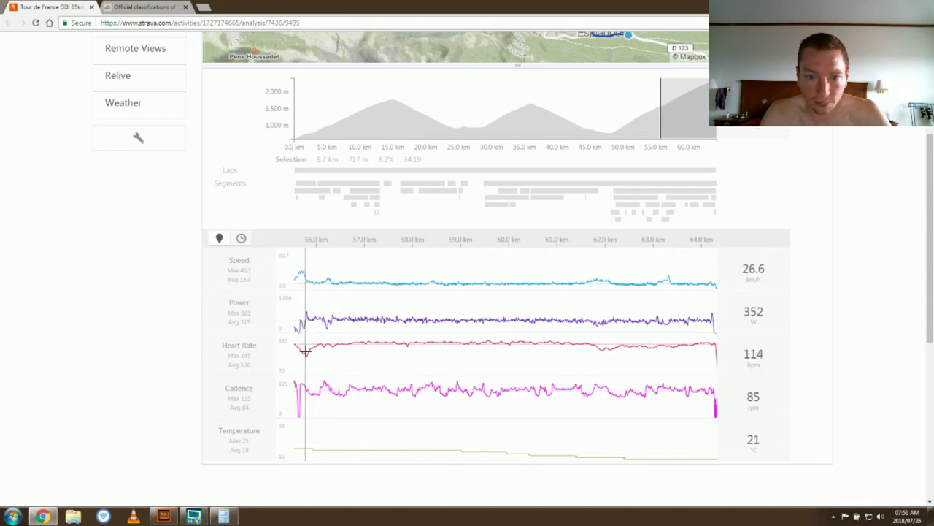
drag(306, 328, 713, 328)
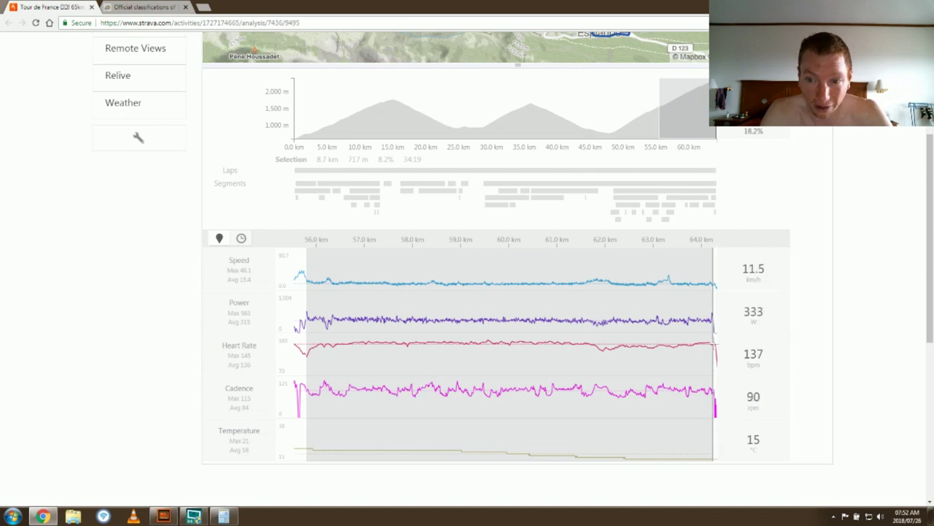
click(713, 343)
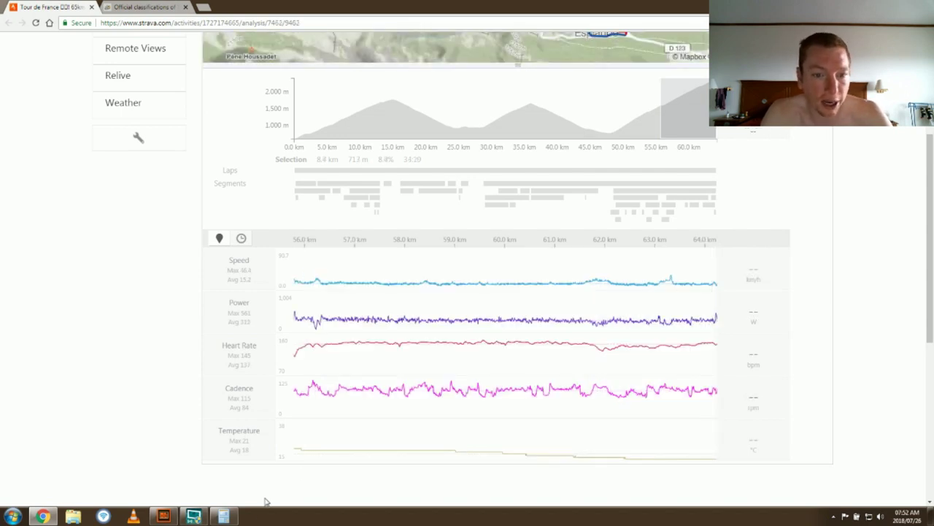
mouse_move(223, 517)
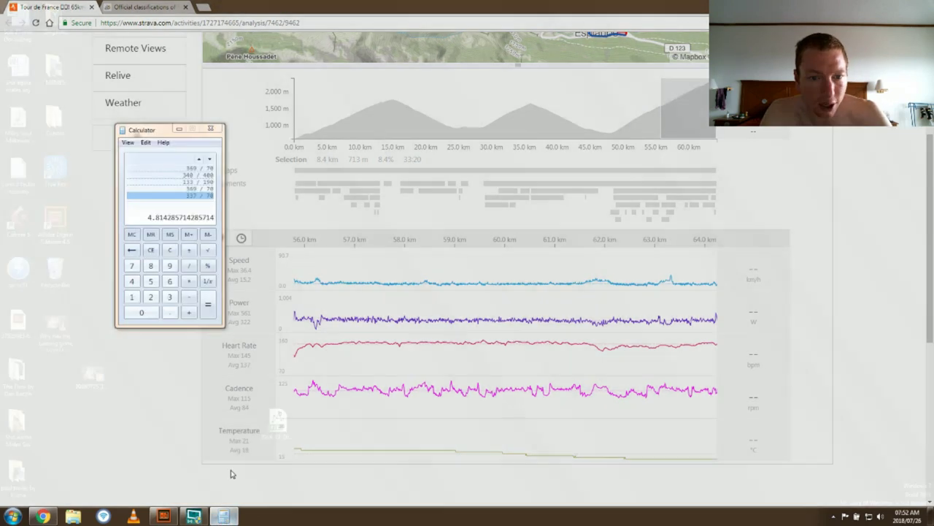
- Clear Calculator and compute 322 / 70 = 4.6 W/kg for the final climb
click(231, 474)
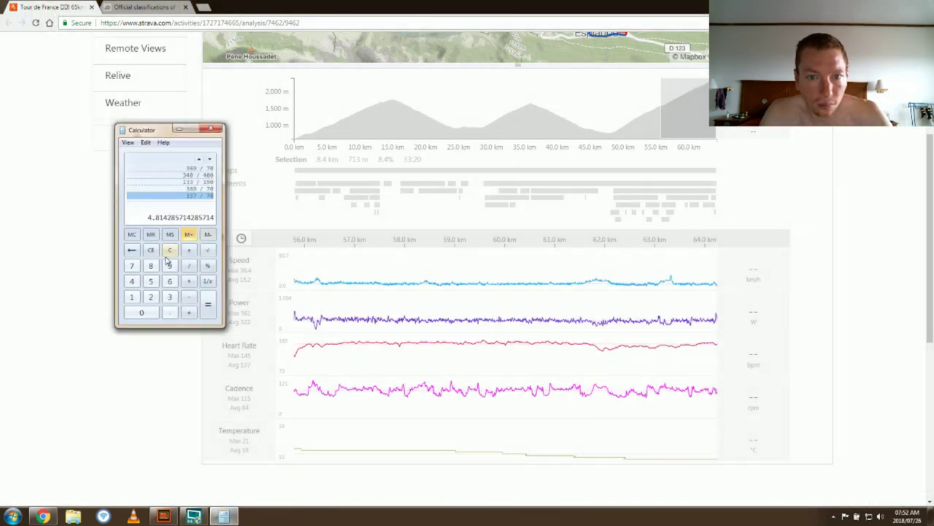
click(169, 252)
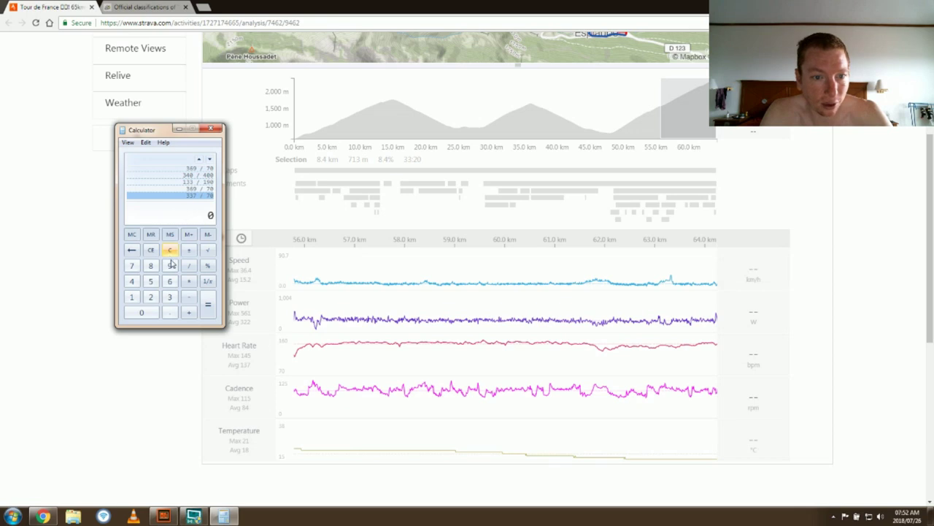
click(169, 298)
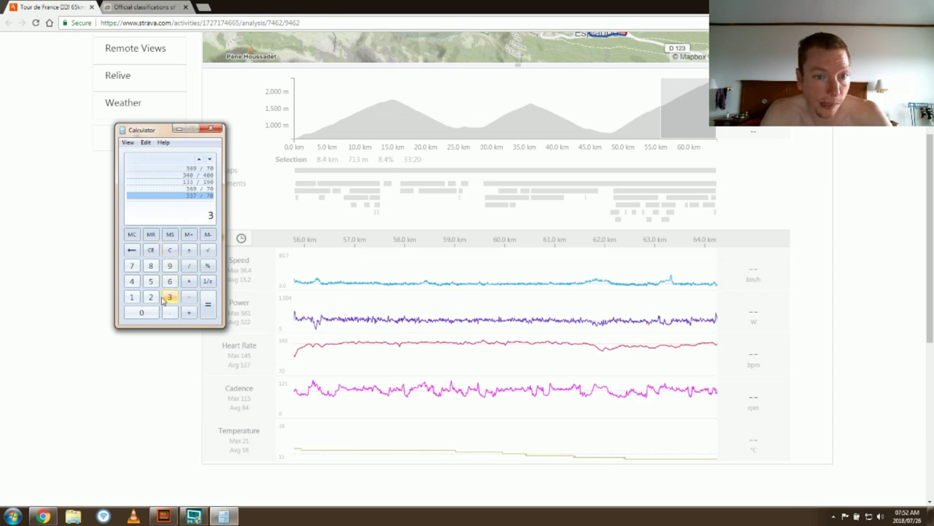
click(150, 298)
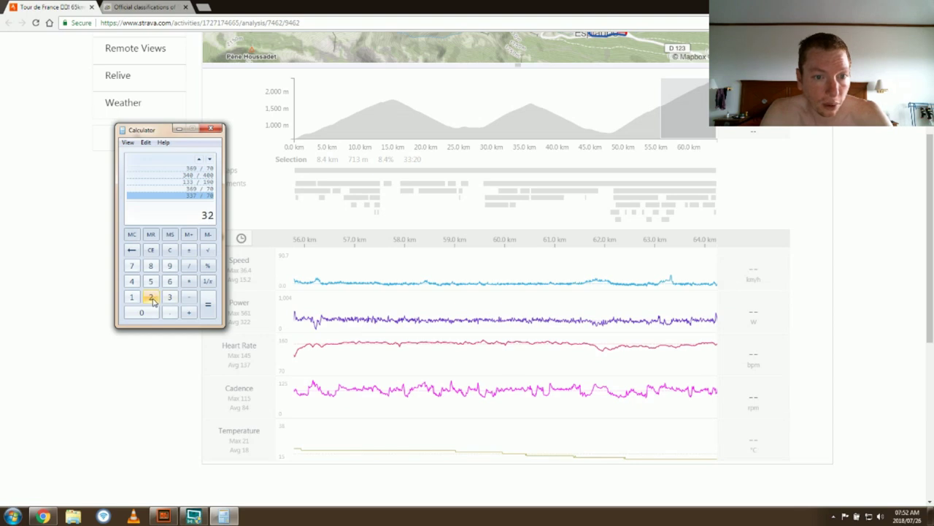
click(150, 298)
click(188, 265)
click(132, 266)
click(147, 316)
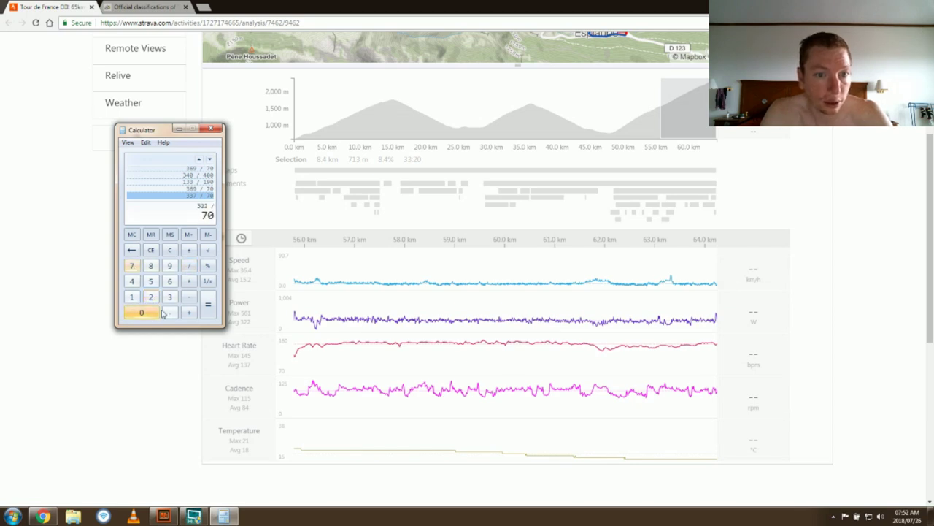
click(209, 305)
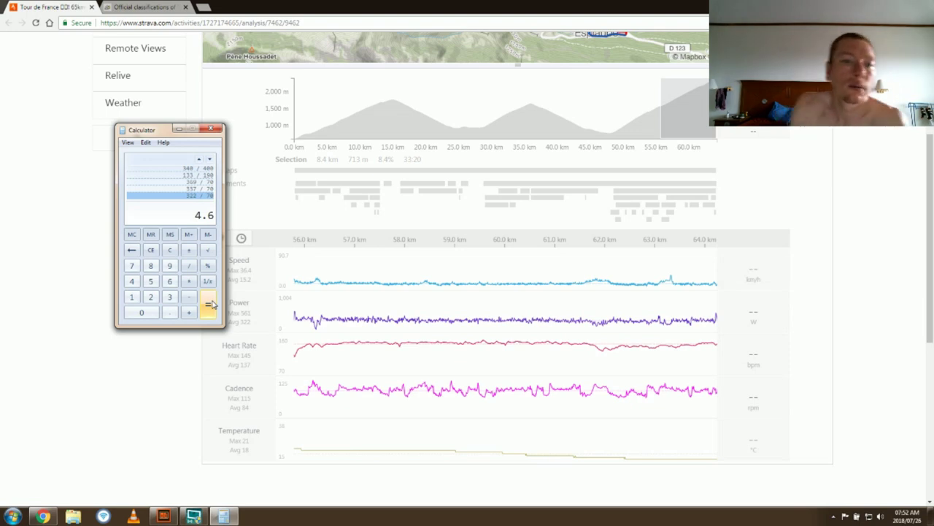
- Minimize Calculator and scroll Strava's analysis page back up to the race title and route map
click(179, 130)
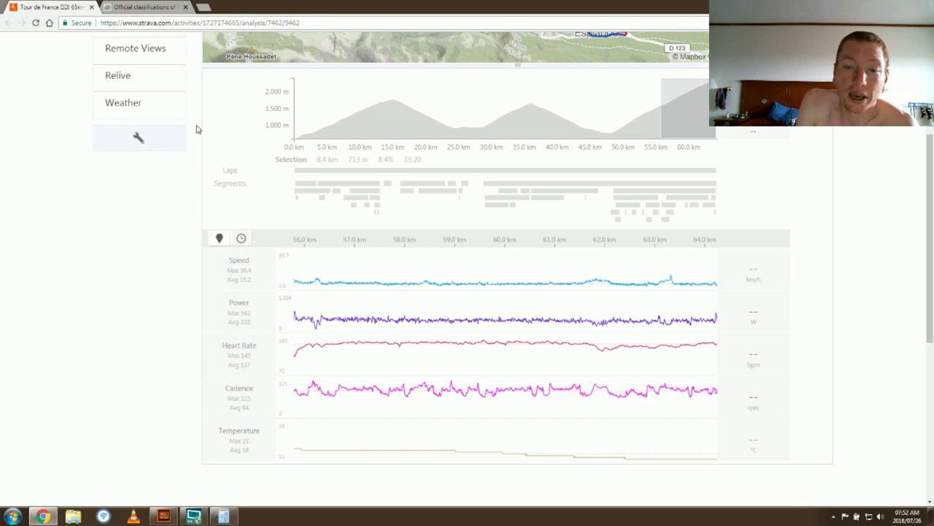
scroll(924, 183, up, 3)
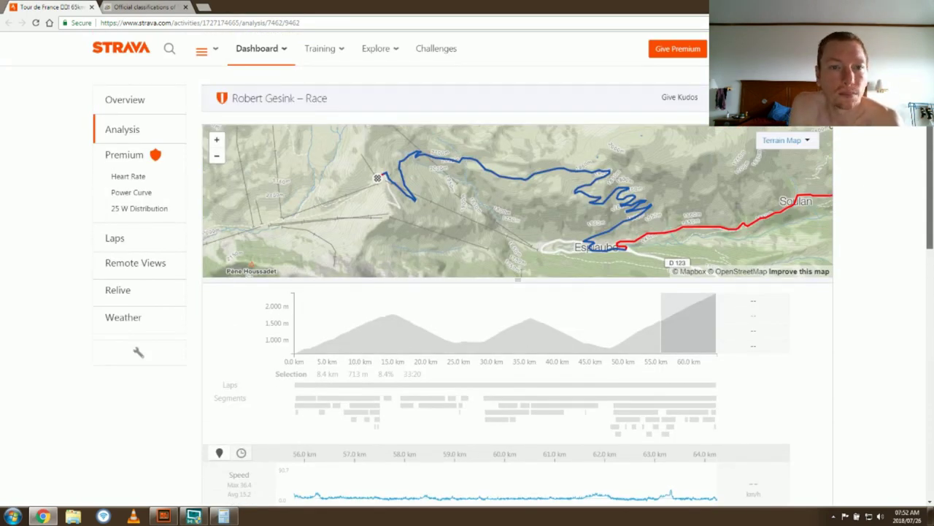
scroll(924, 183, down, 1)
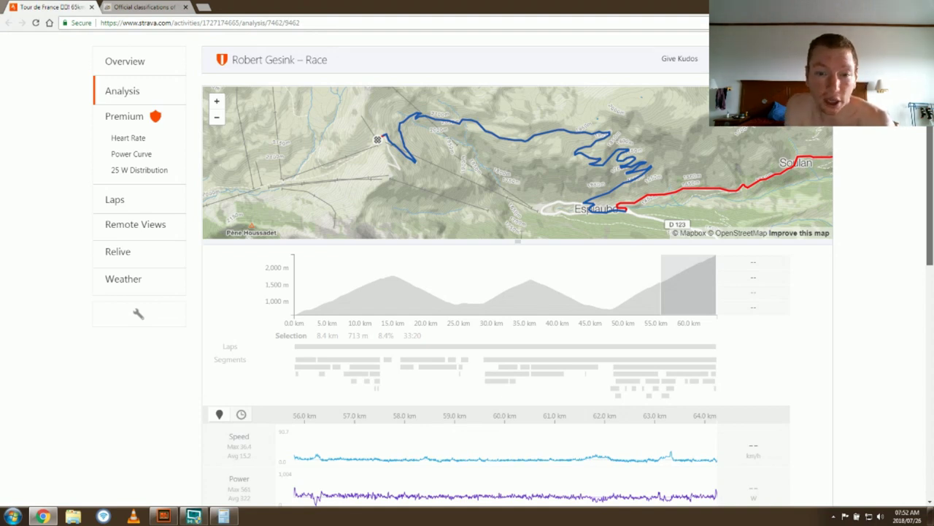
scroll(920, 139, down, 2)
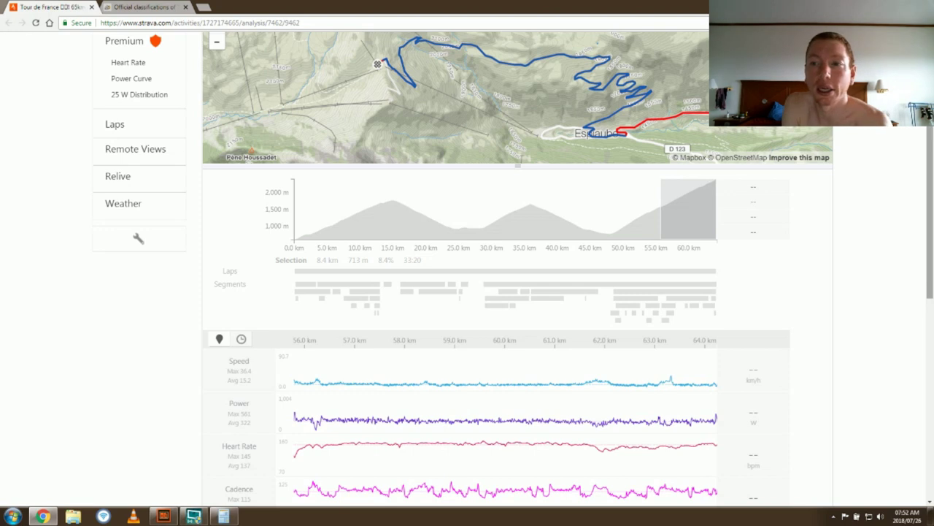
scroll(511, 270, up, 3)
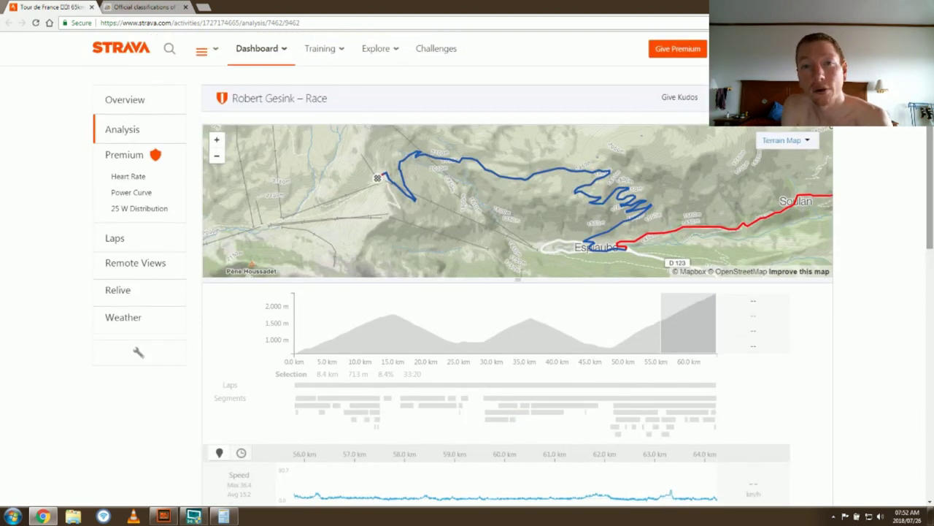